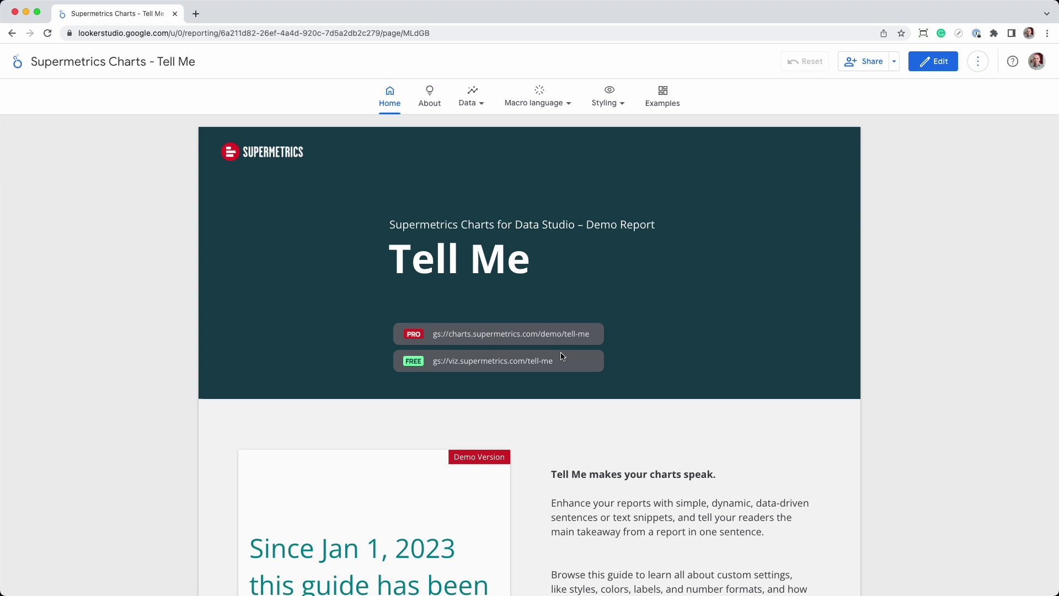
Preview the topic lists in the Data, Macro language and Styling dropdowns.
click(480, 103)
click(548, 103)
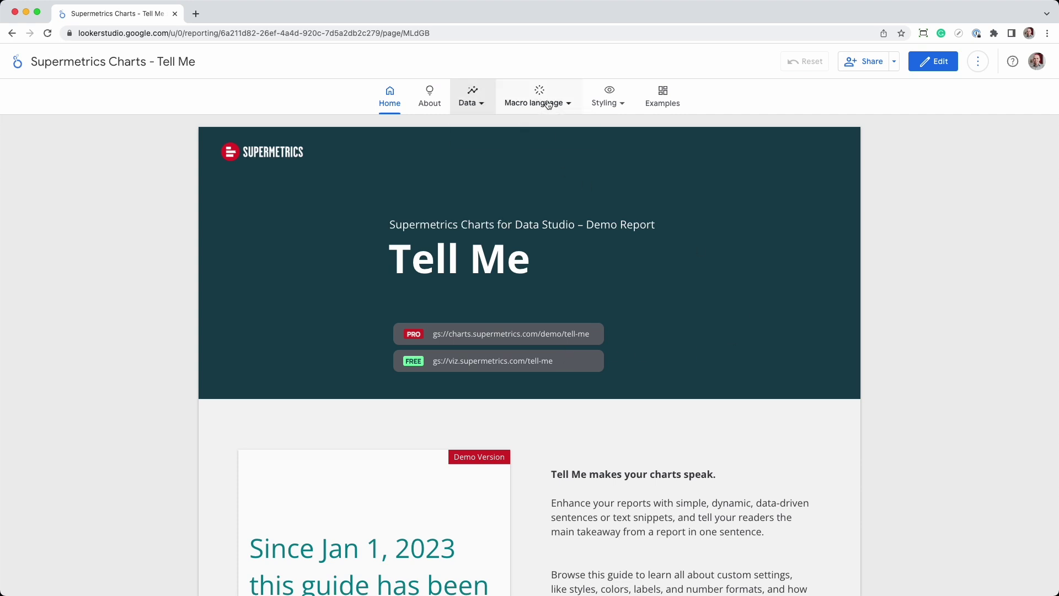
click(599, 101)
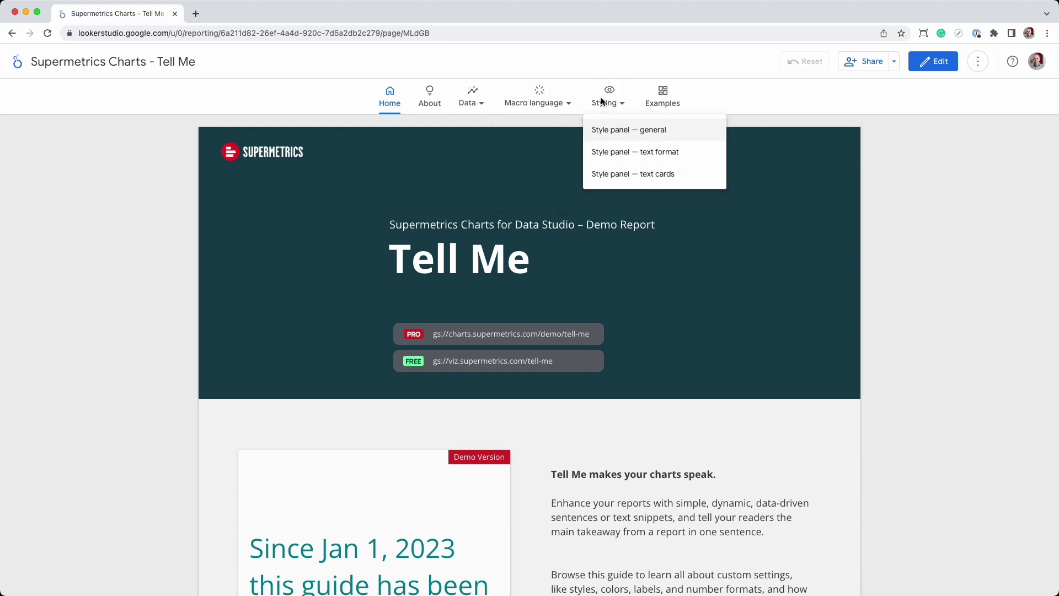
Select the cover's viewed-times chart and check the report's default date range, Feb 1 – May 2, 2023.
scroll(734, 343, down, 10)
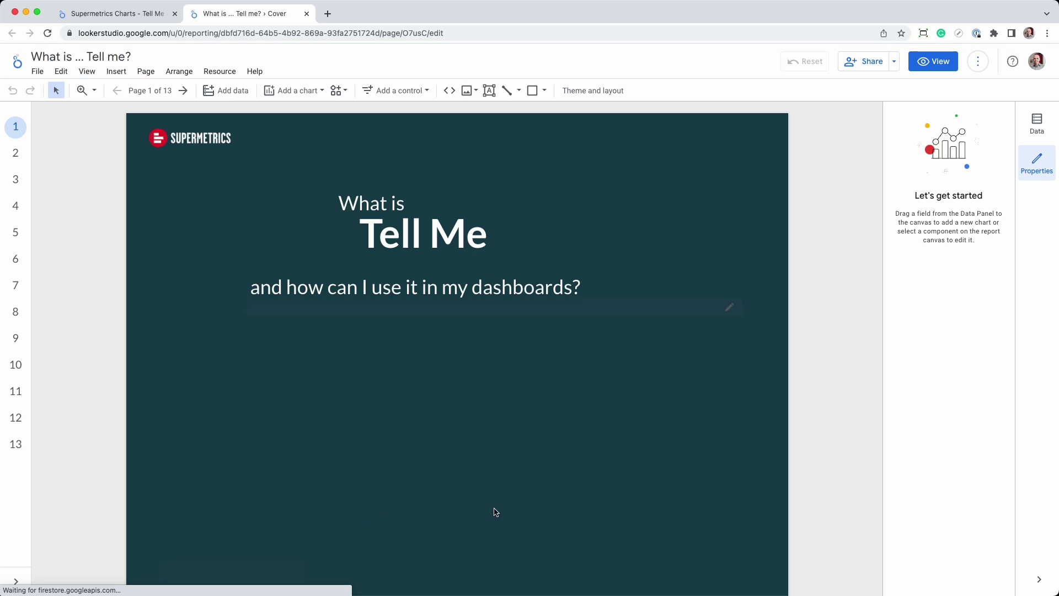
scroll(779, 502, down, 1)
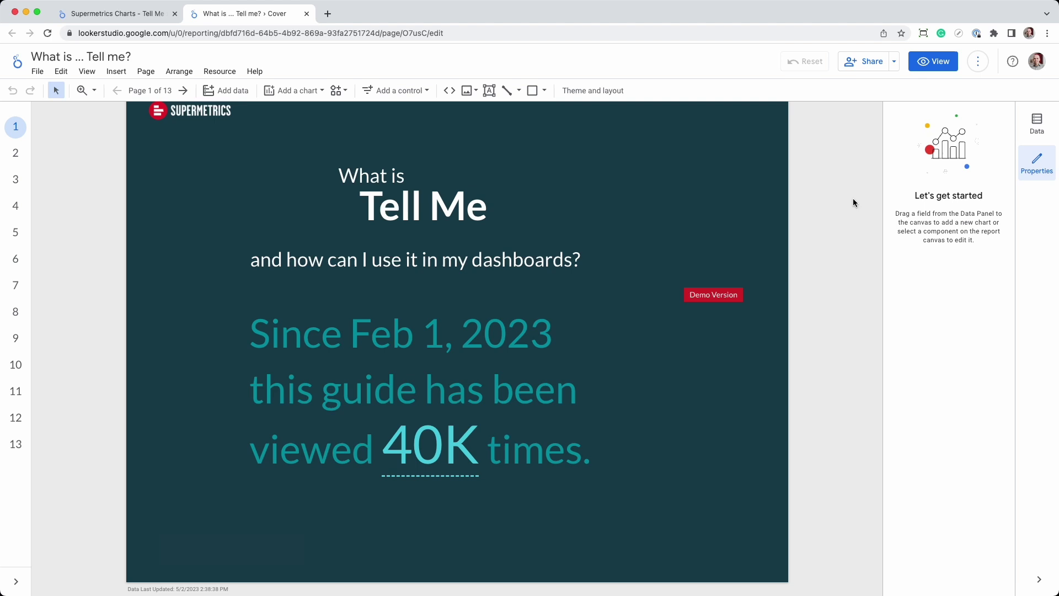
click(472, 283)
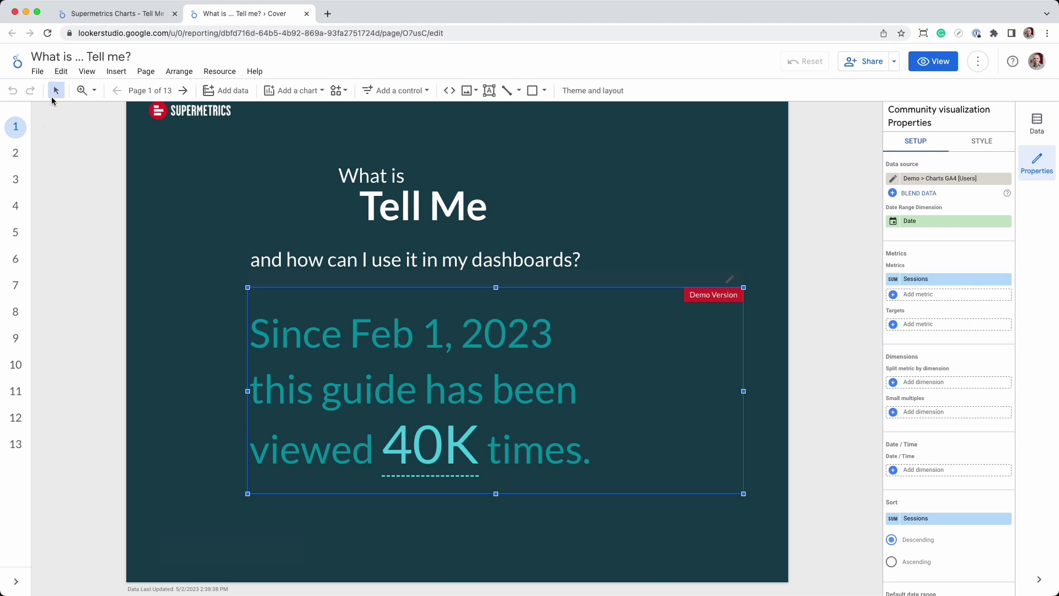
click(37, 72)
click(78, 132)
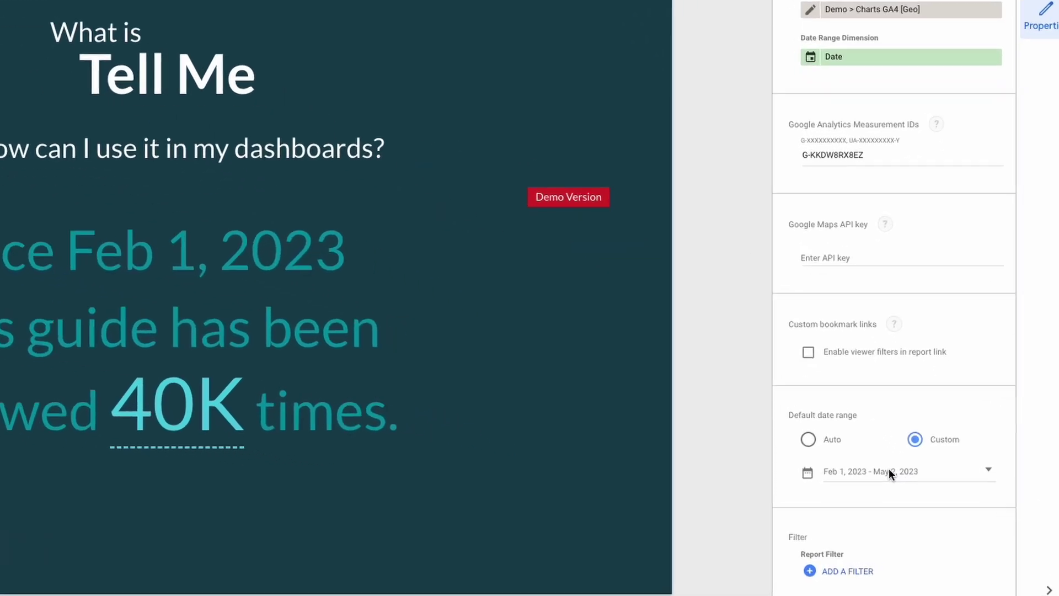
click(905, 493)
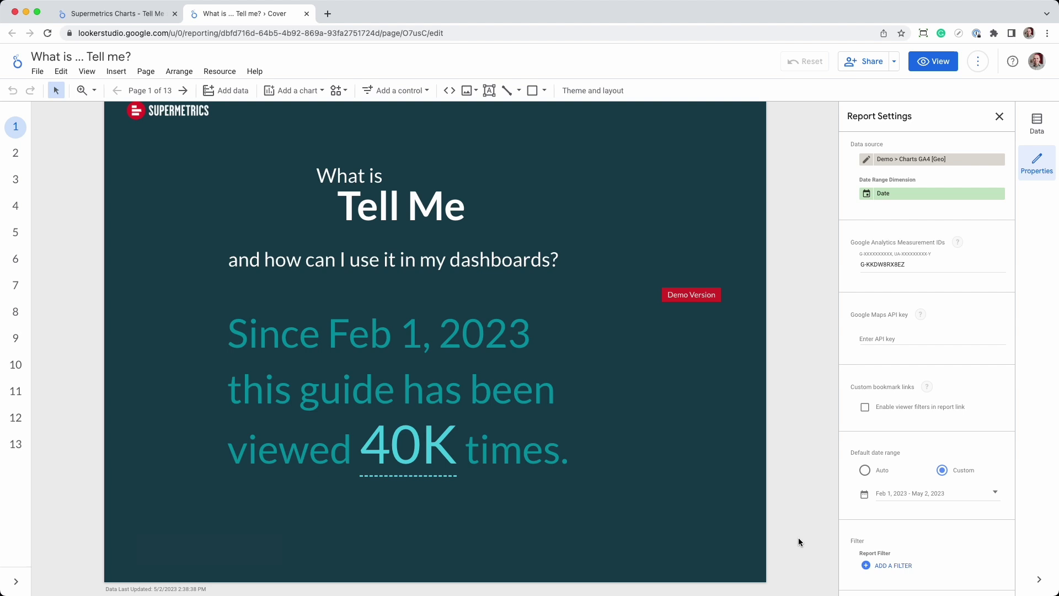
Select page 2's dynamic-values chart to see its Sessions, Target metric and Country setup.
click(16, 153)
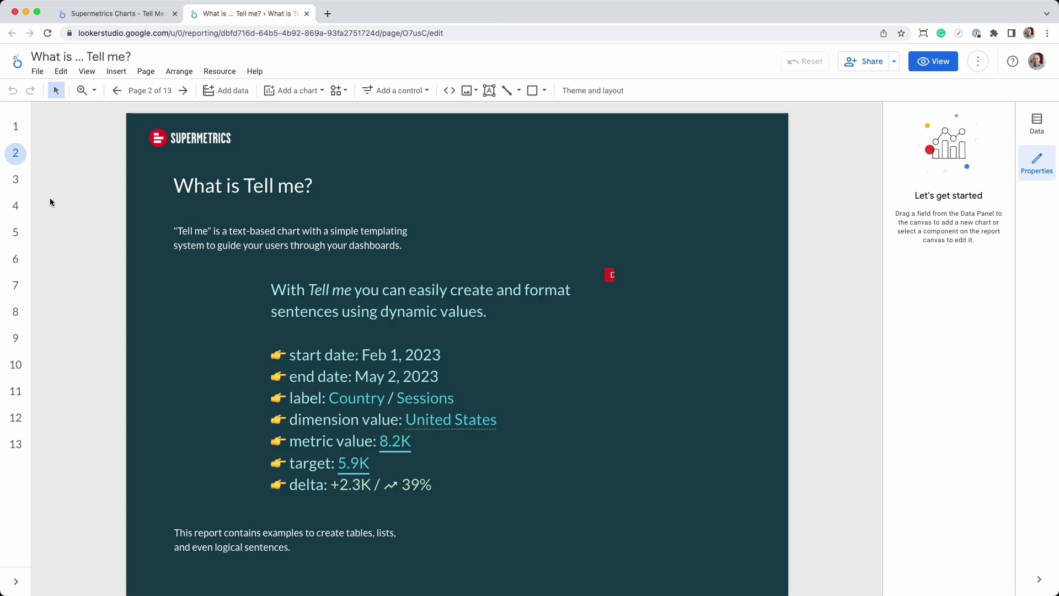
click(368, 266)
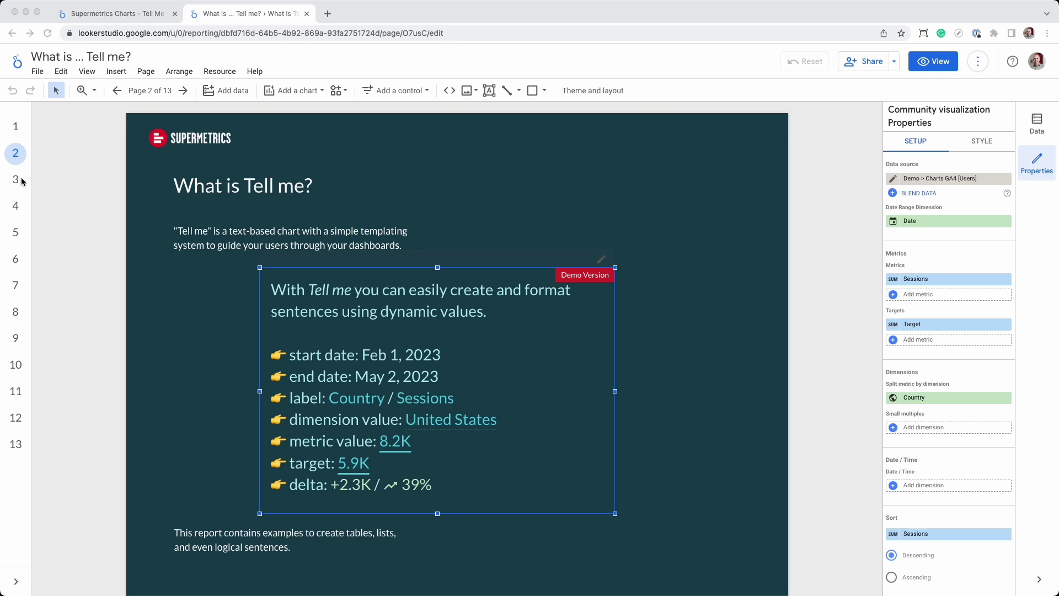
On page 3, select the revenue and transactions sentence chart and highlight its revenue drop figures.
click(16, 184)
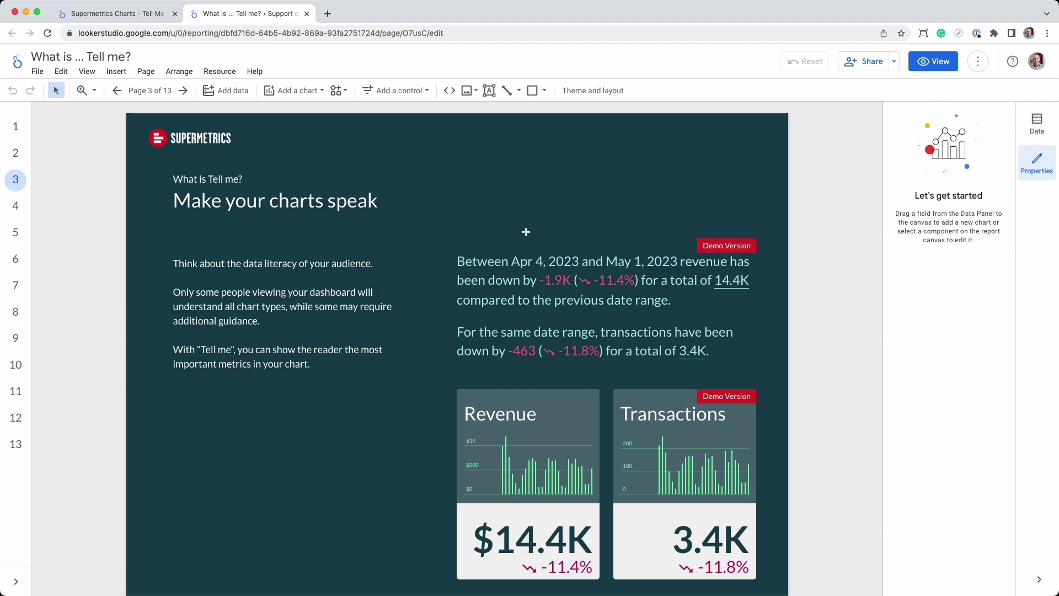
click(530, 253)
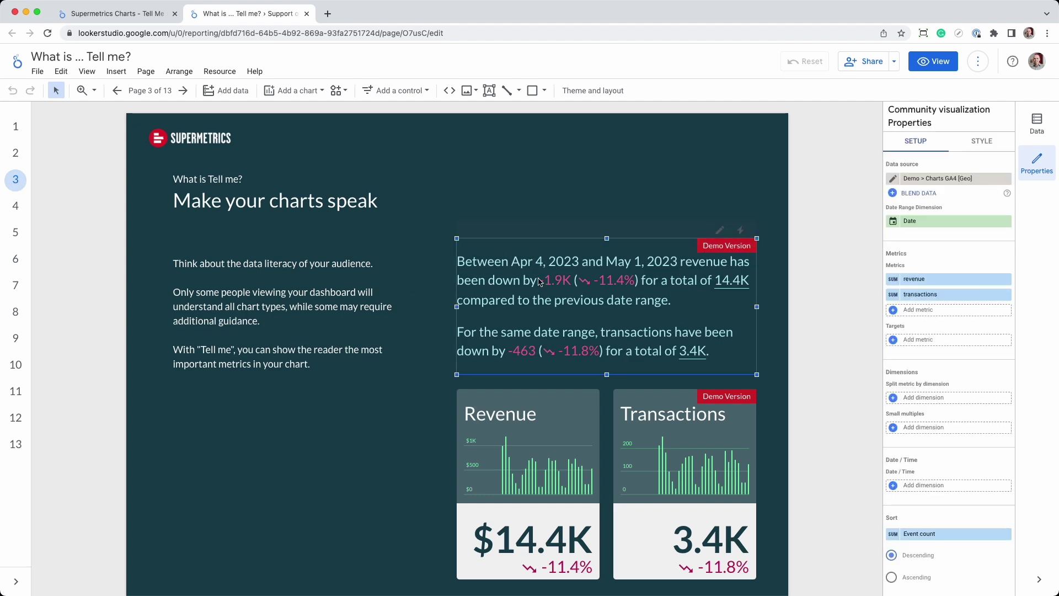
drag(537, 281, 640, 281)
click(638, 281)
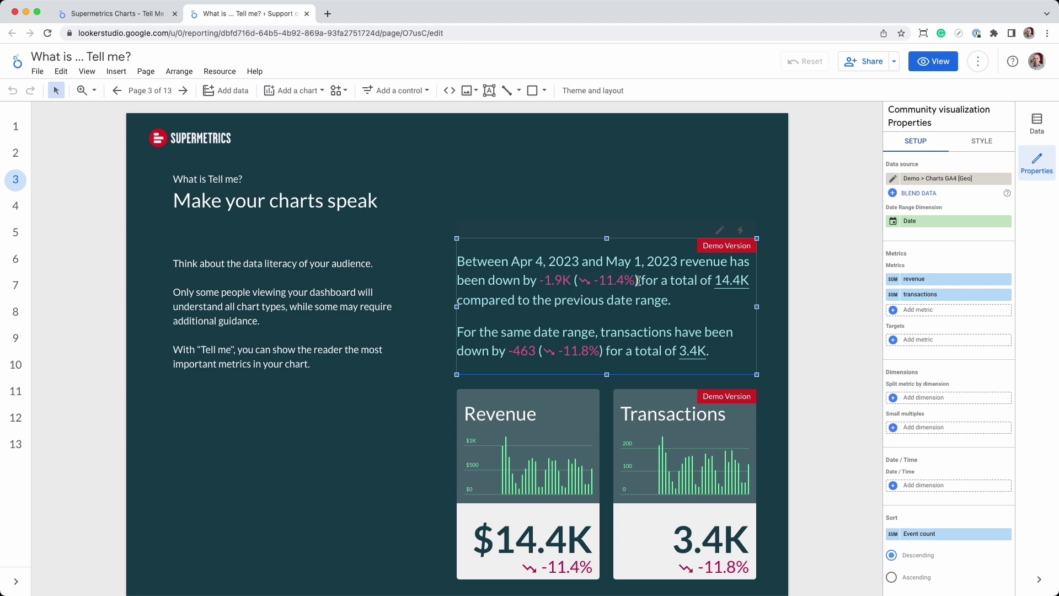
Review the template's deltaIsBigger, deltaIsSmaller and deltaIsEqual paragraphs, then deselect the chart.
click(981, 143)
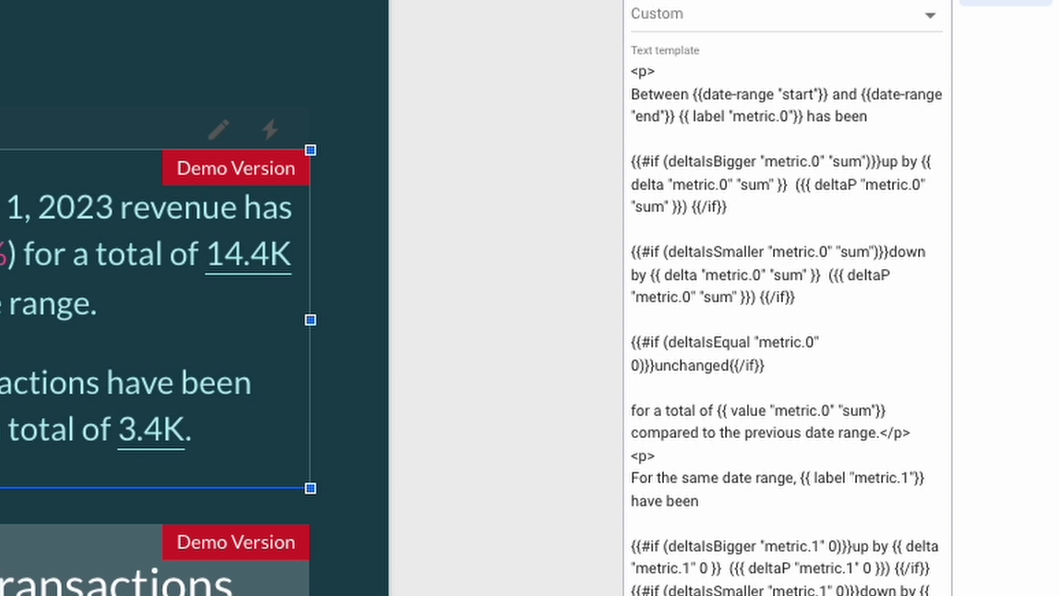
drag(736, 202, 590, 148)
drag(773, 299, 587, 247)
drag(750, 371, 591, 345)
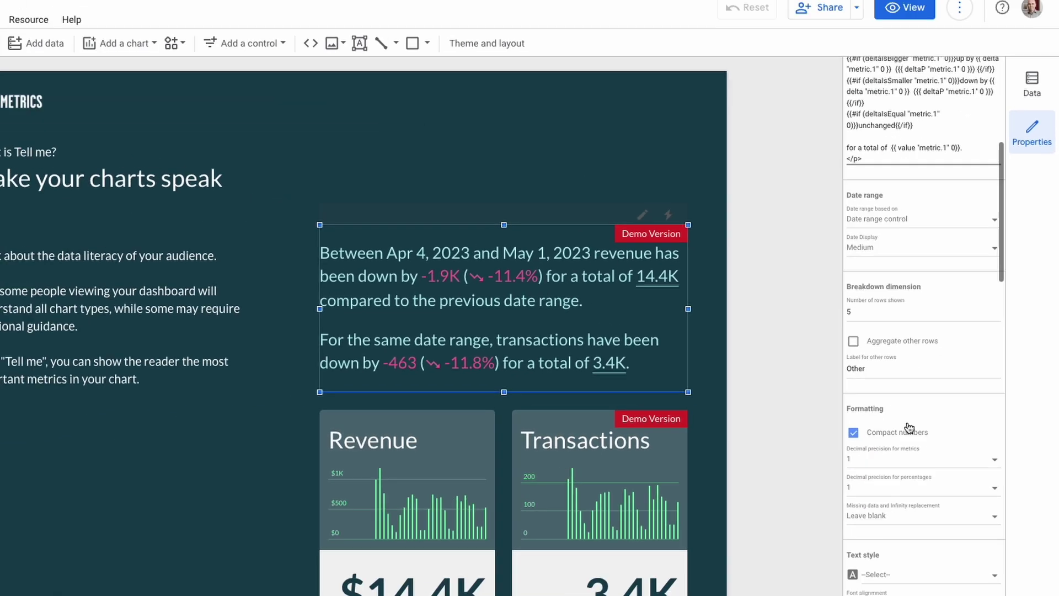
key(Escape)
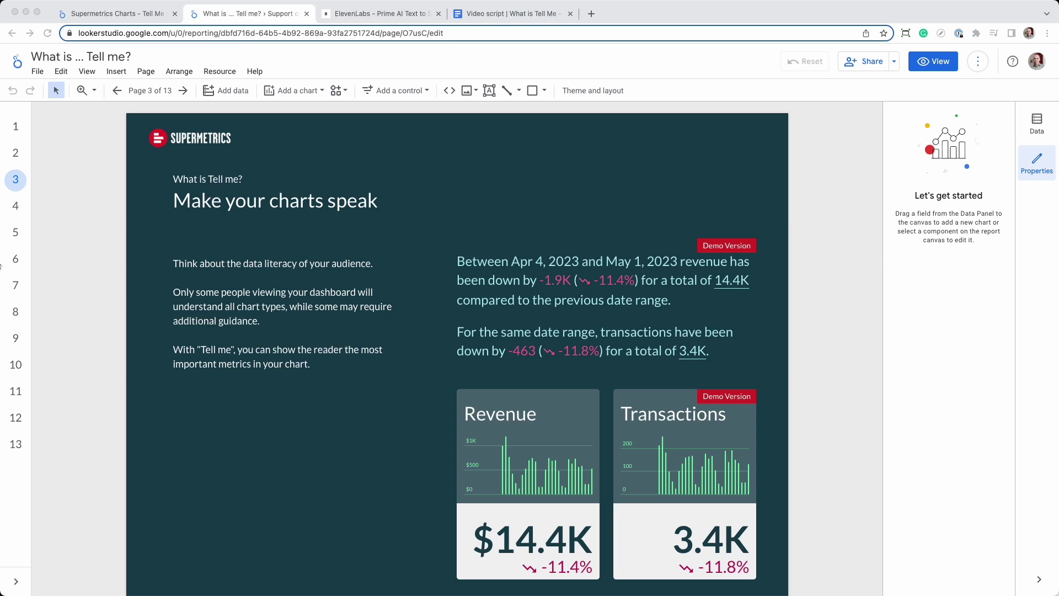
On page 4, raise the top-cities list to 5 rows per country, then lower it back to 3.
click(16, 208)
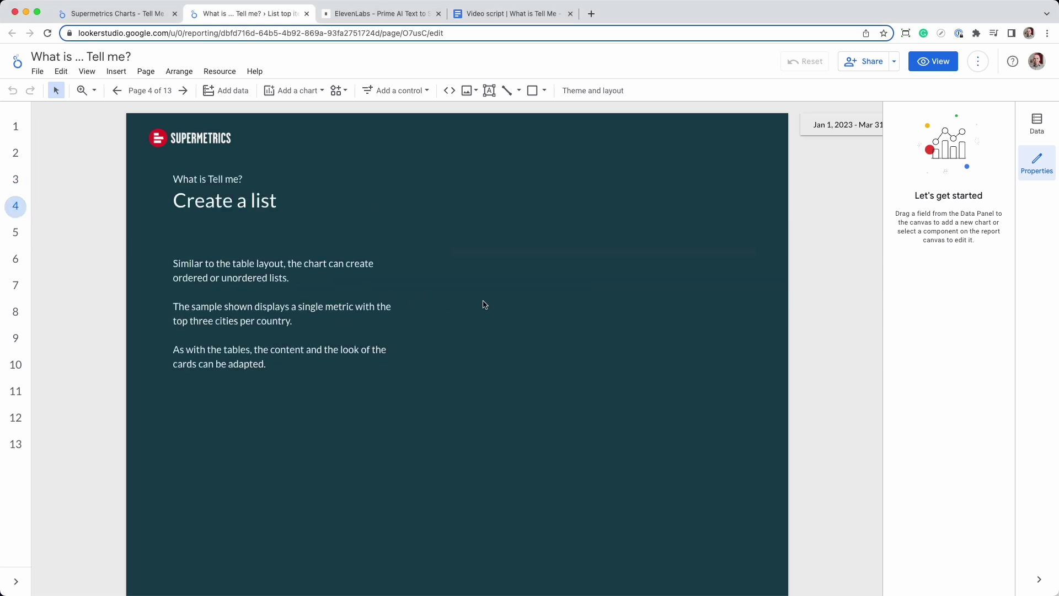
click(519, 258)
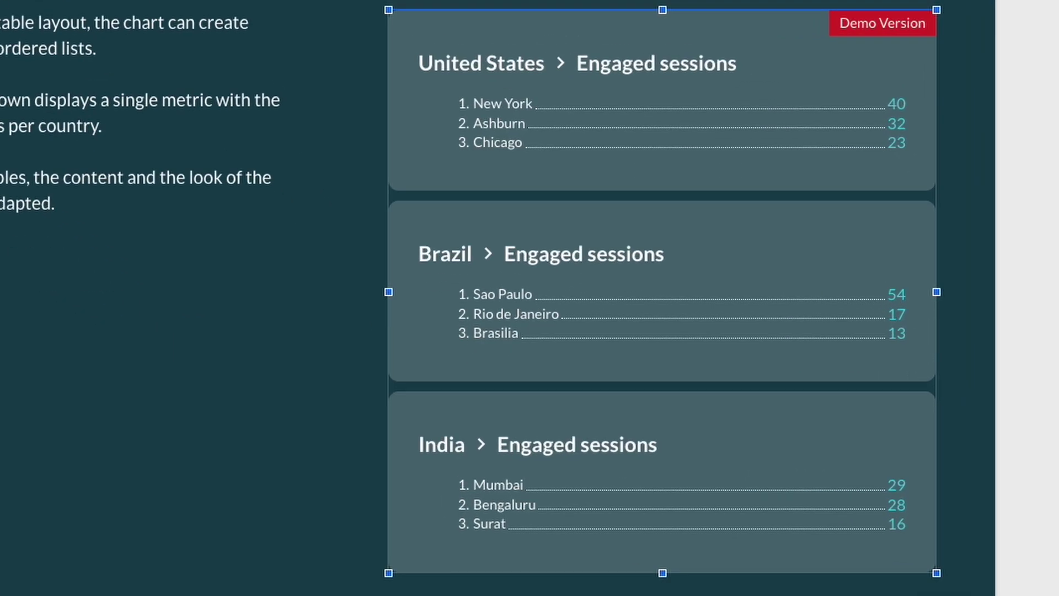
click(1058, 159)
click(1058, 159)
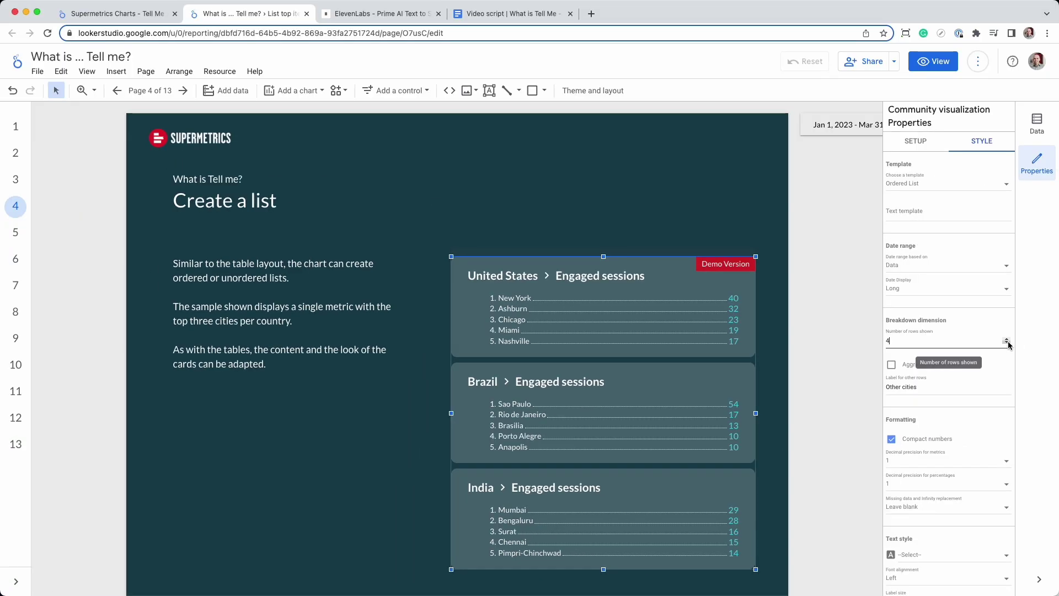
click(1008, 344)
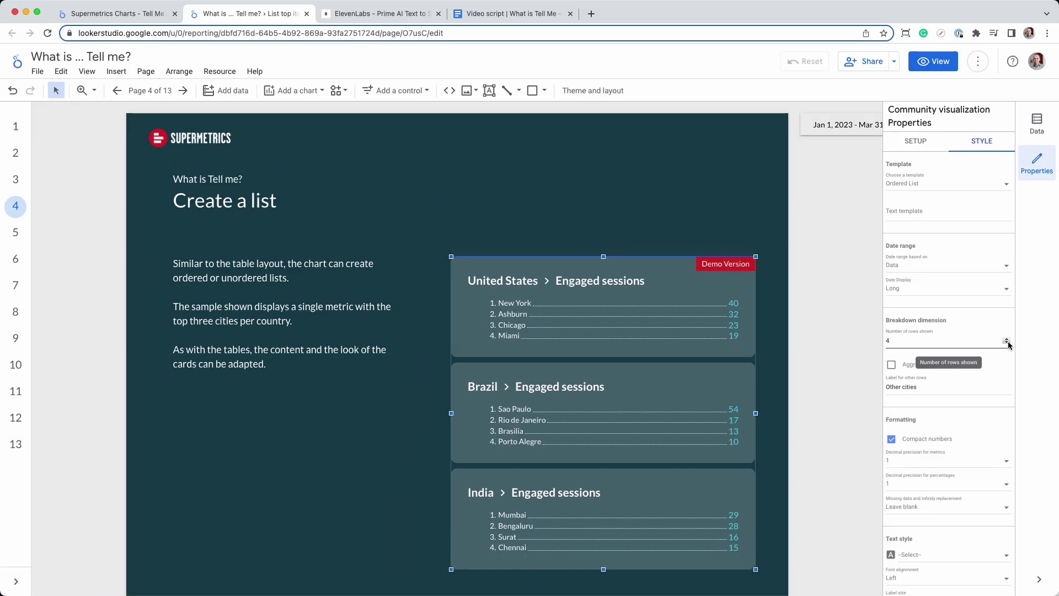
scroll(1008, 344, down, 8)
Go to page 5 to view the stacked bar's desktop, mobile and tablet legend.
click(17, 234)
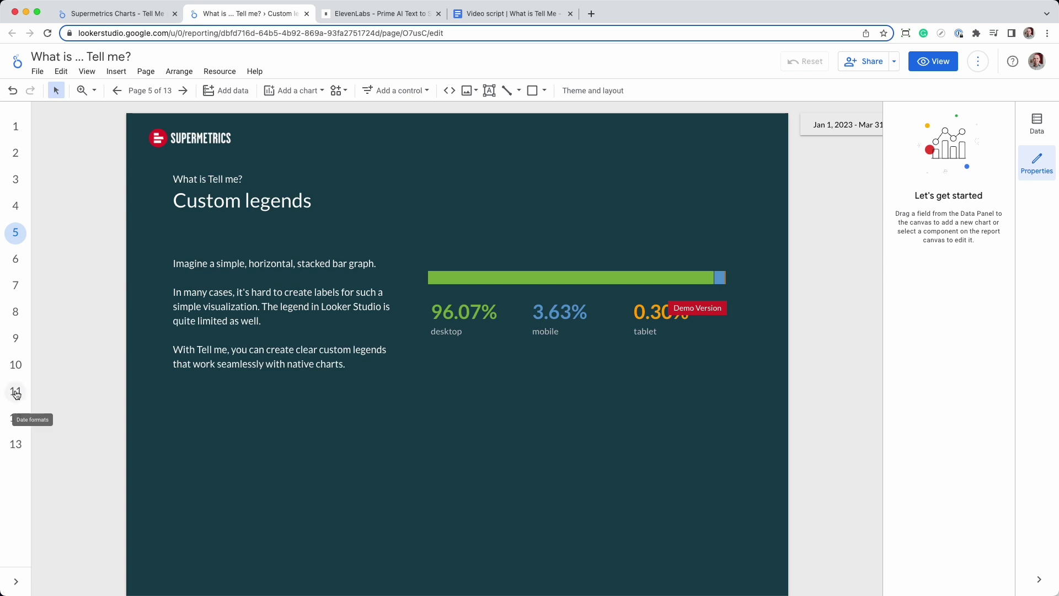
Cross-filter page 10's sessions scorecard to February, then January 2023, showing 3.0K.
click(16, 368)
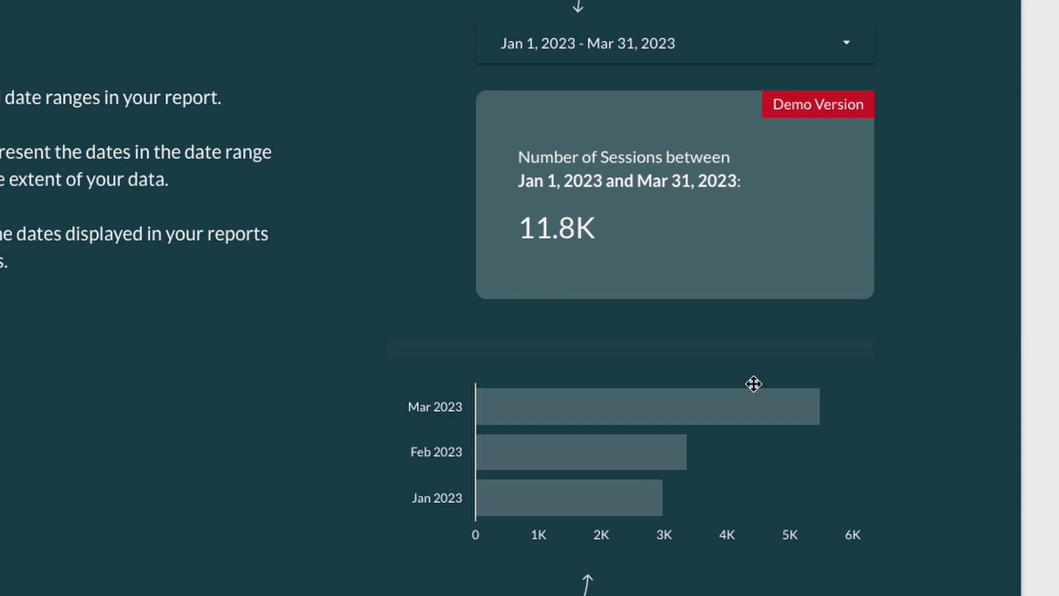
click(623, 461)
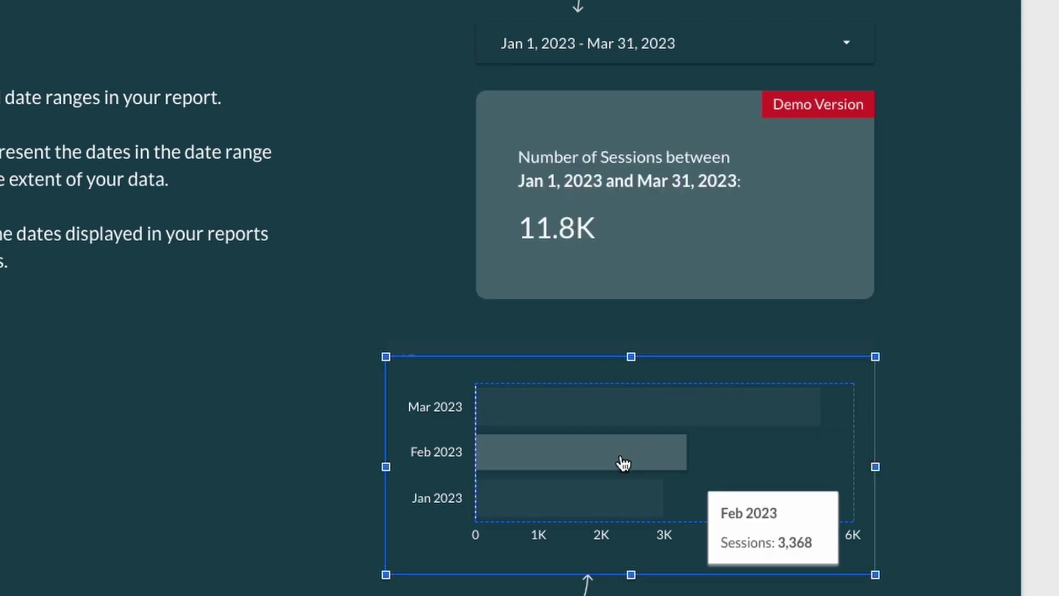
click(600, 503)
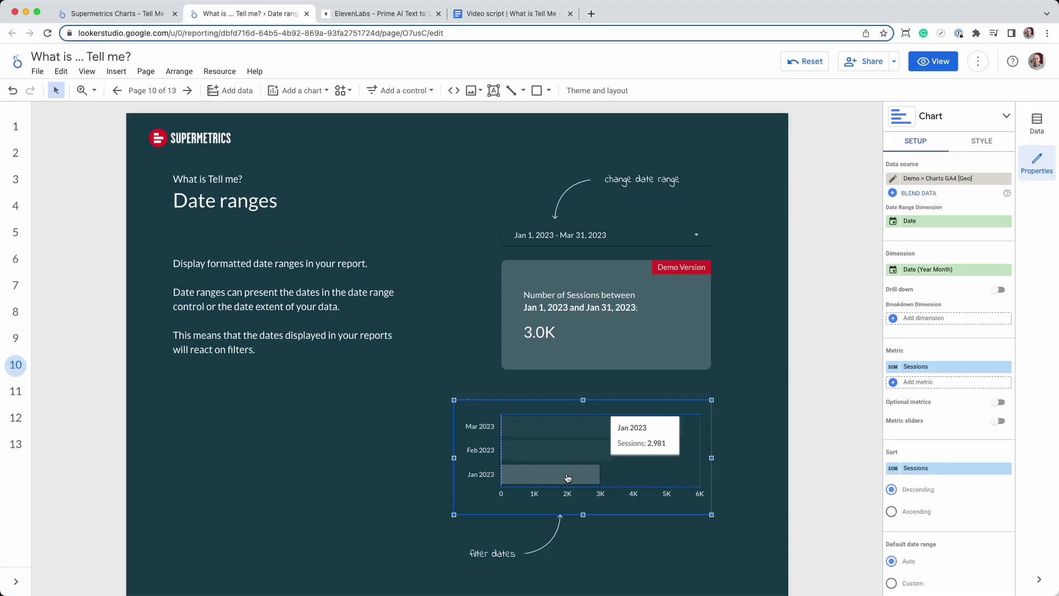
Go to page 12, Background images, showing the blurred 40K guide-views card.
click(18, 418)
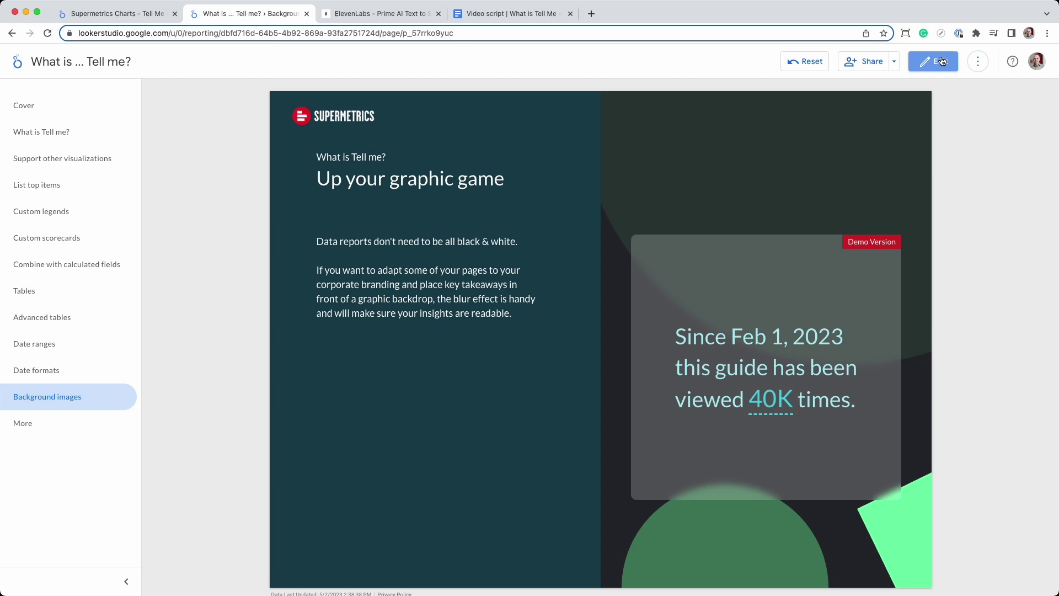
Return to the Tell Me guide and scroll its Examples page to the lists and small multiples.
click(125, 18)
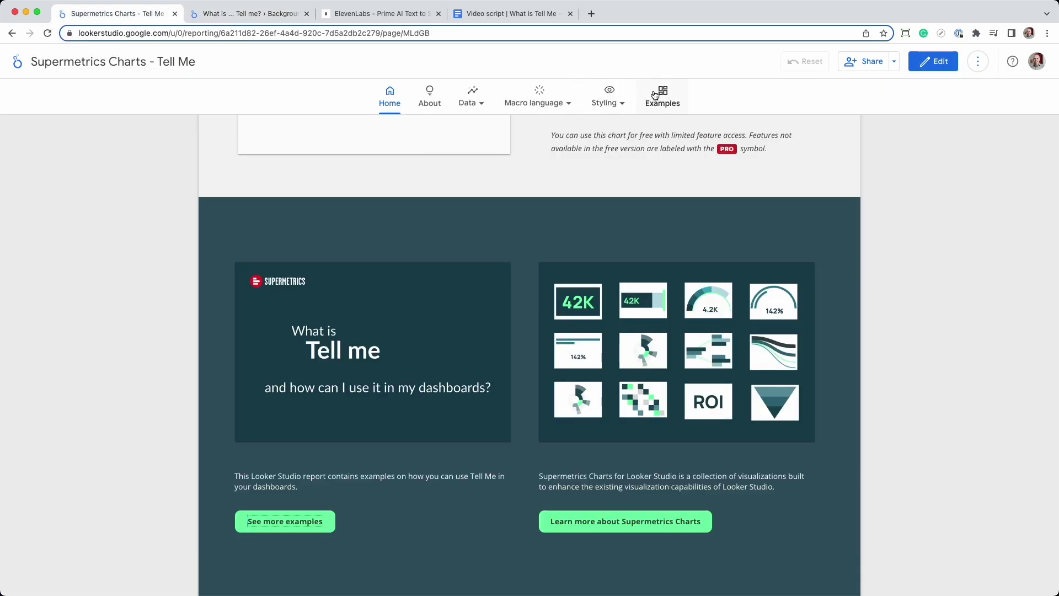
click(663, 97)
scroll(900, 436, down, 3)
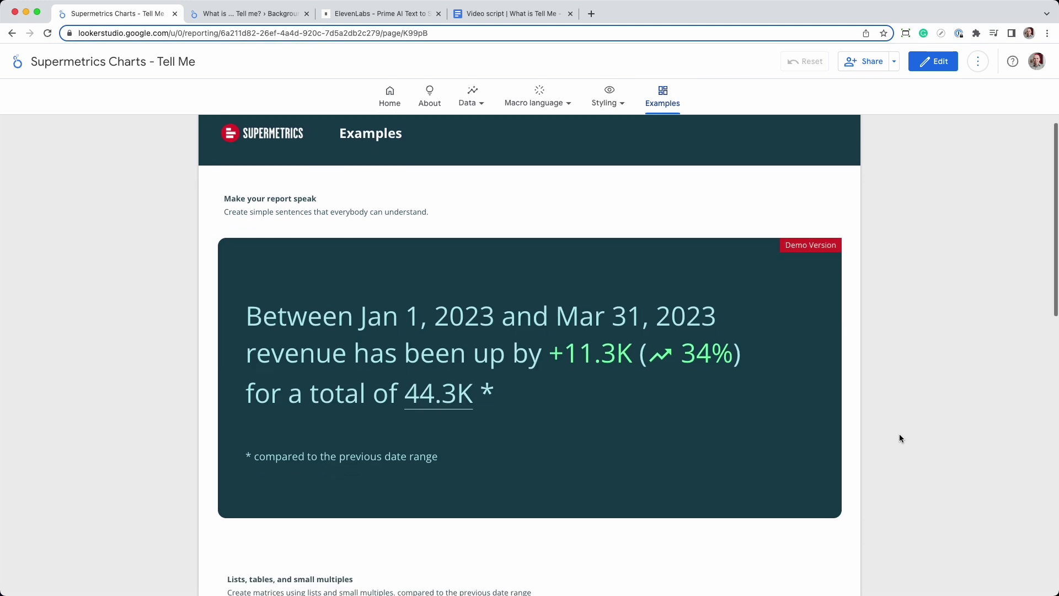
scroll(900, 437, down, 5)
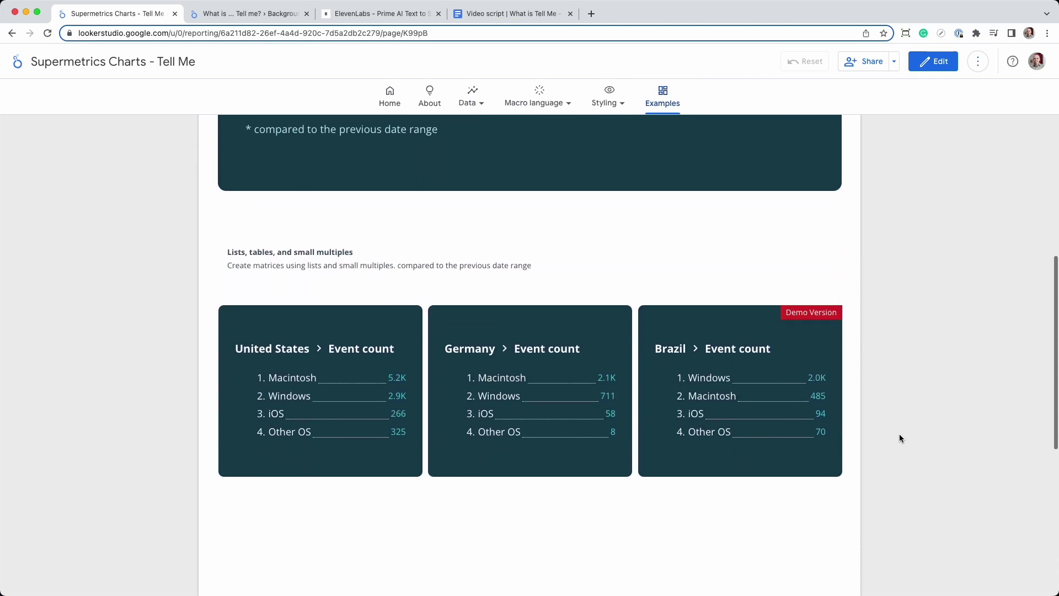